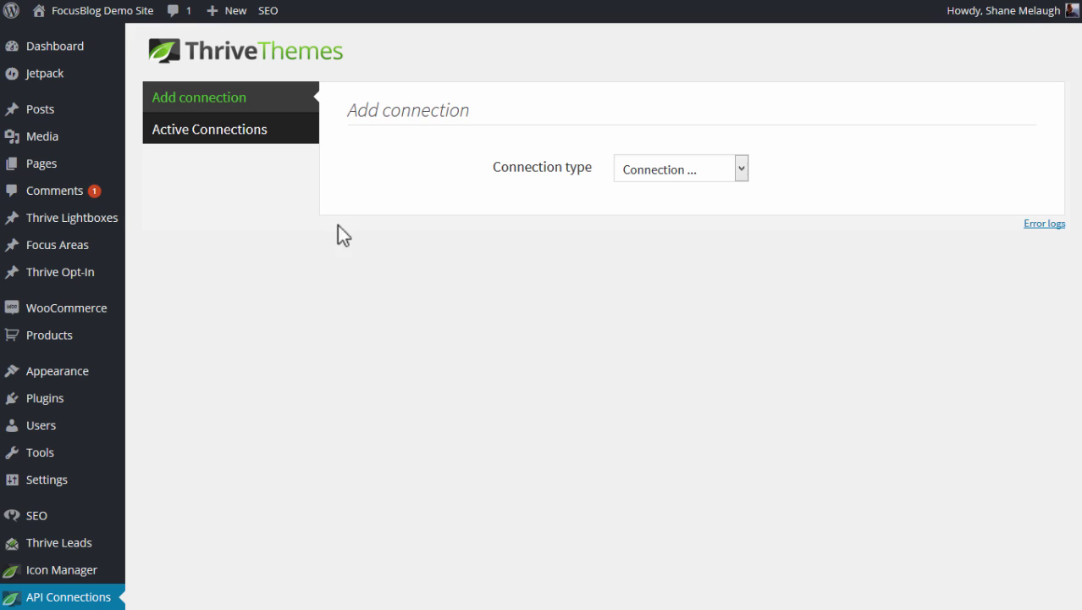
# Pick Mailchimp as the type for the new API connection.
pyautogui.click(742, 168)
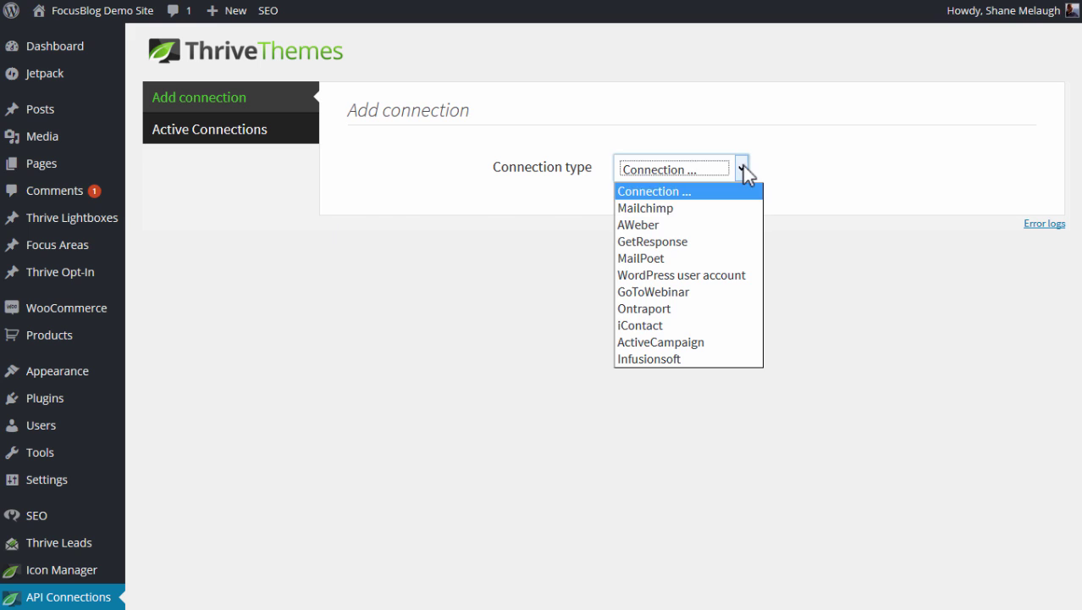
pyautogui.click(660, 207)
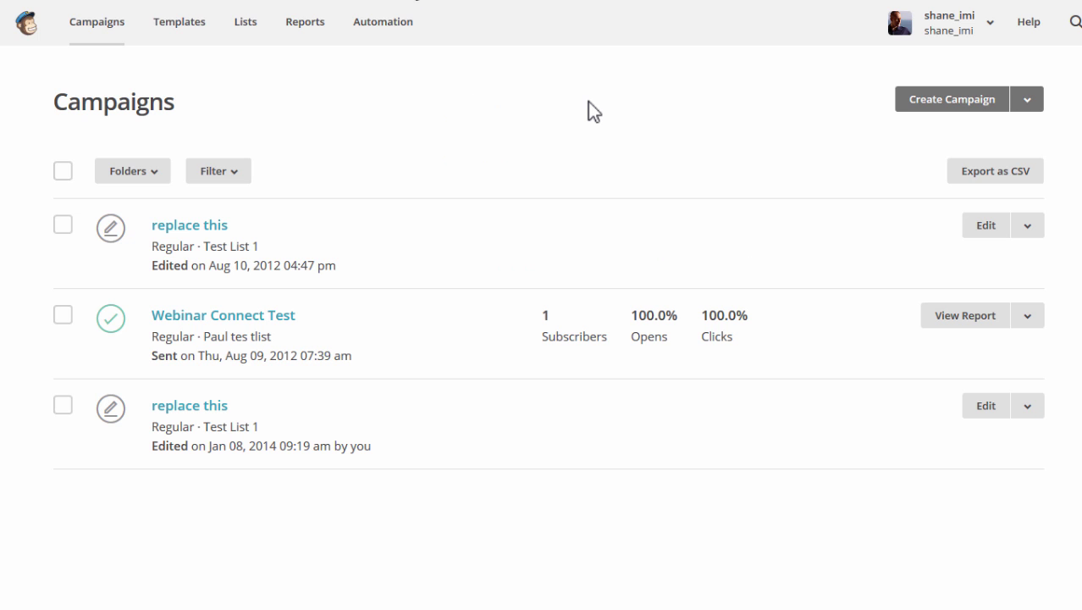
# Go to MailChimp Account > Extras > API keys and scroll down to the existing keys table.
pyautogui.click(987, 34)
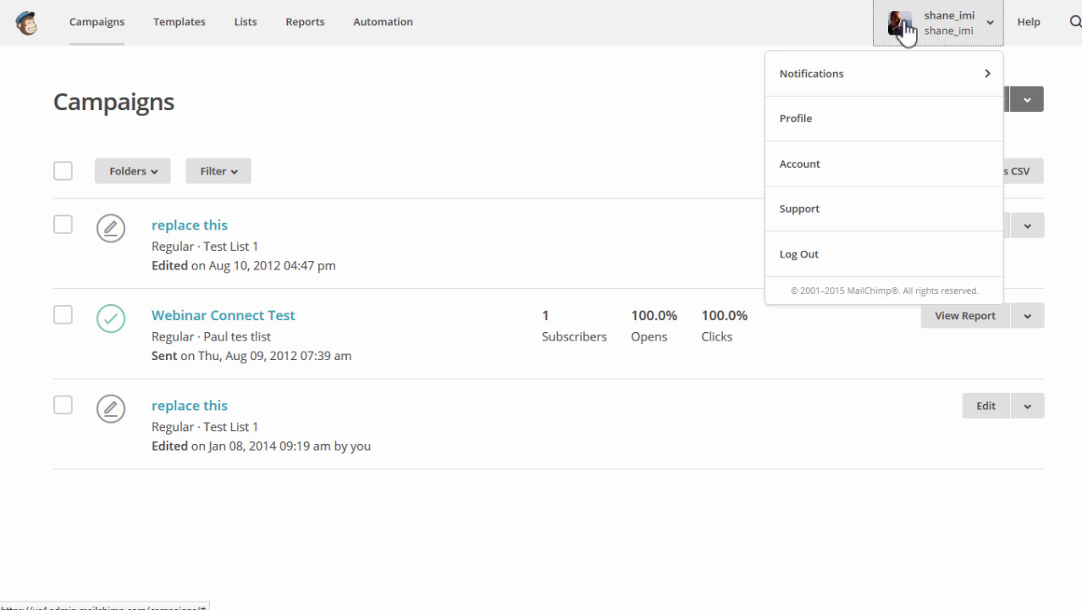
pyautogui.click(809, 173)
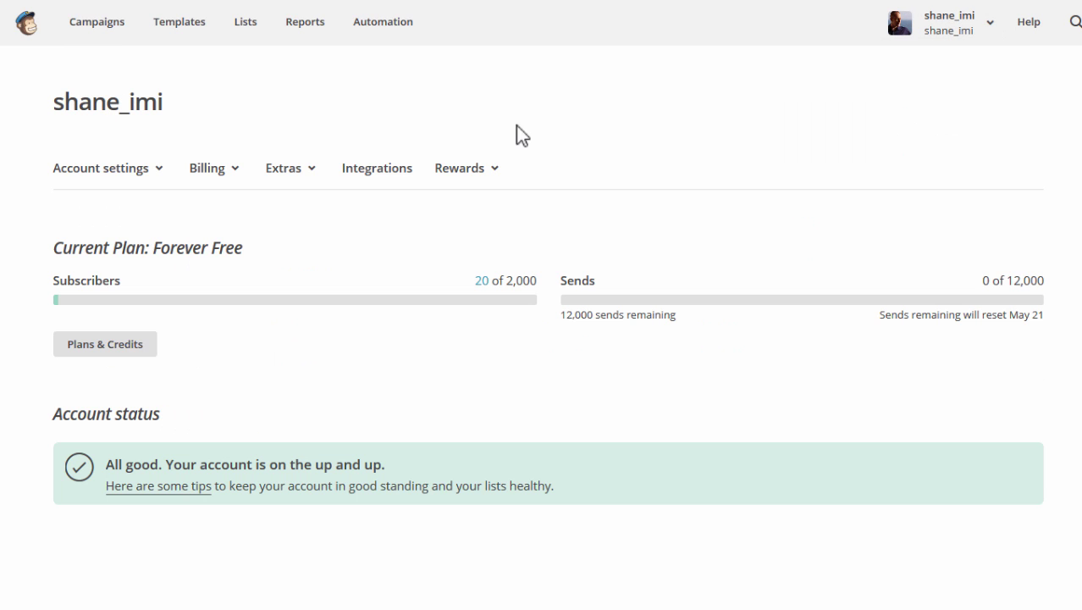
pyautogui.click(303, 180)
pyautogui.click(303, 212)
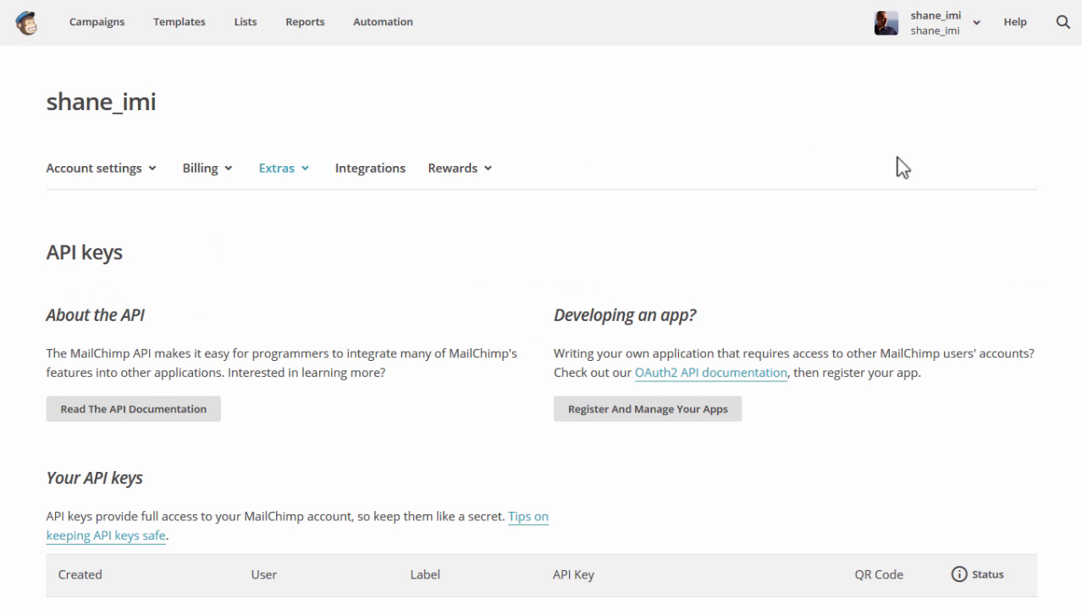
pyautogui.scroll(-6, 542, 338)
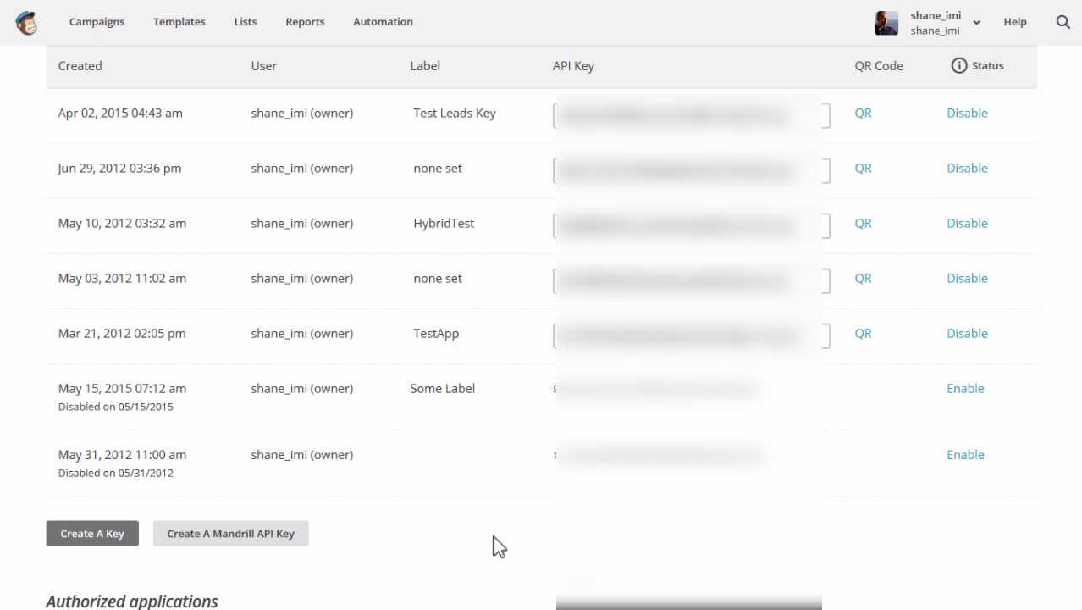
# Create a new MailChimp API key, label it 'Thrive Leads Tesrt', and select its key value.
pyautogui.click(92, 543)
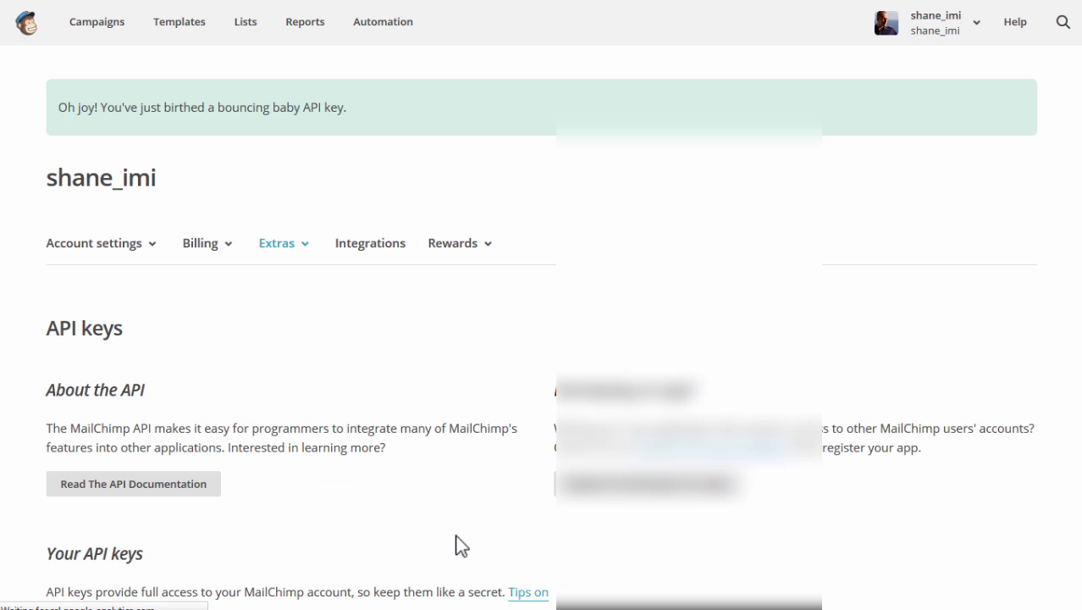
pyautogui.scroll(-3, 222, 408)
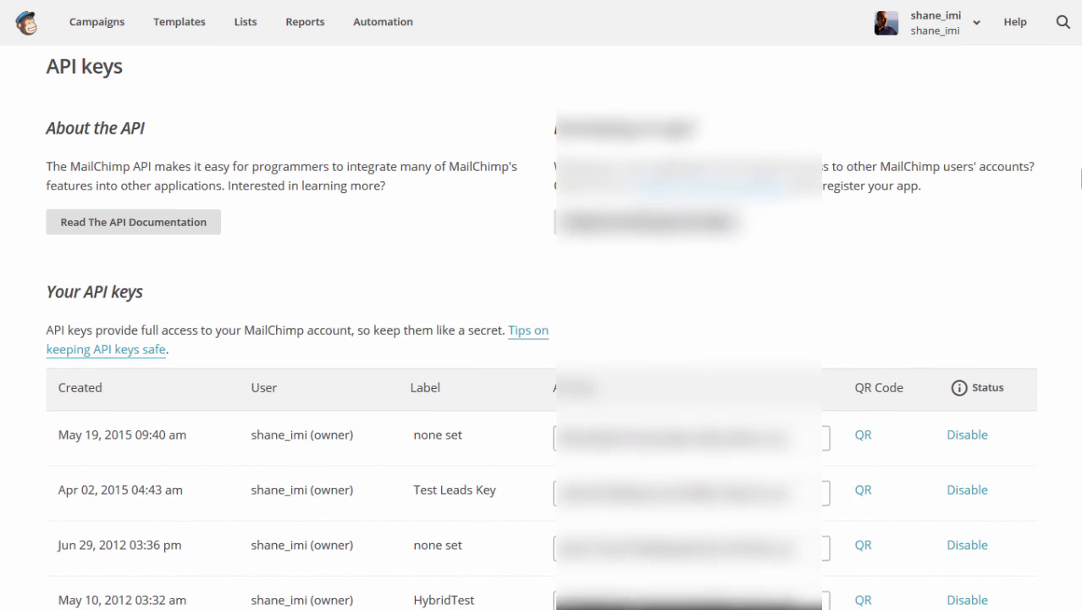
pyautogui.click(442, 440)
pyautogui.write('Thrive ')
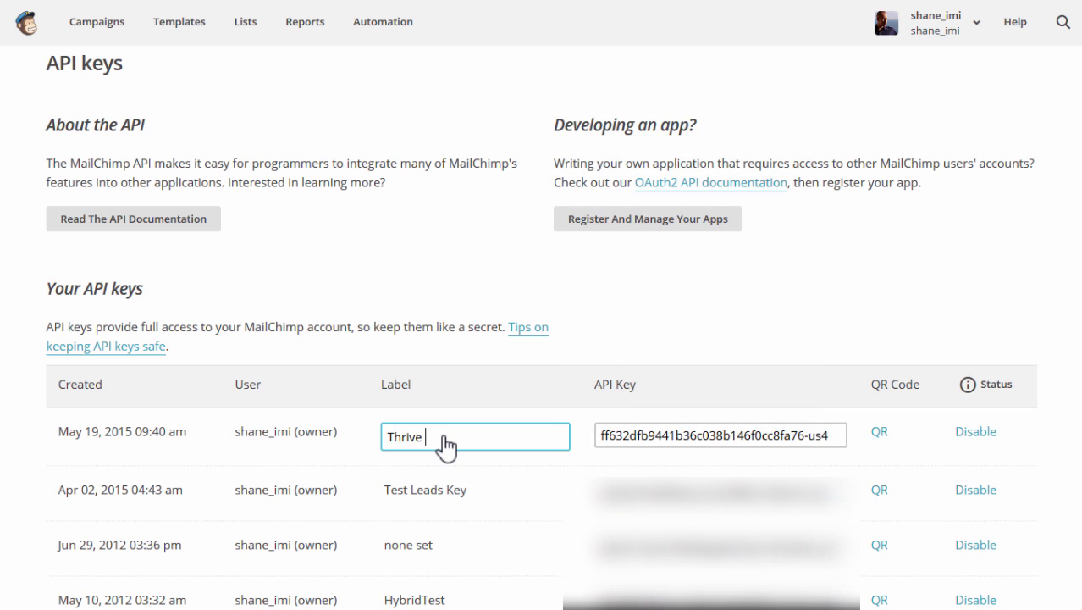
pyautogui.write('Leads Tesrt')
pyautogui.click(647, 337)
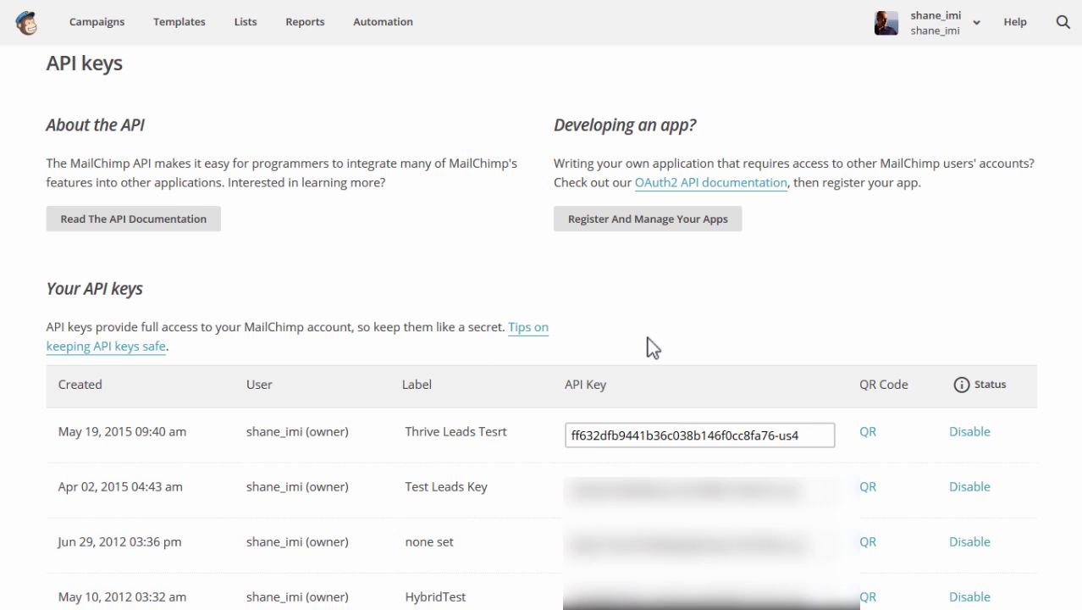
pyautogui.click(652, 435)
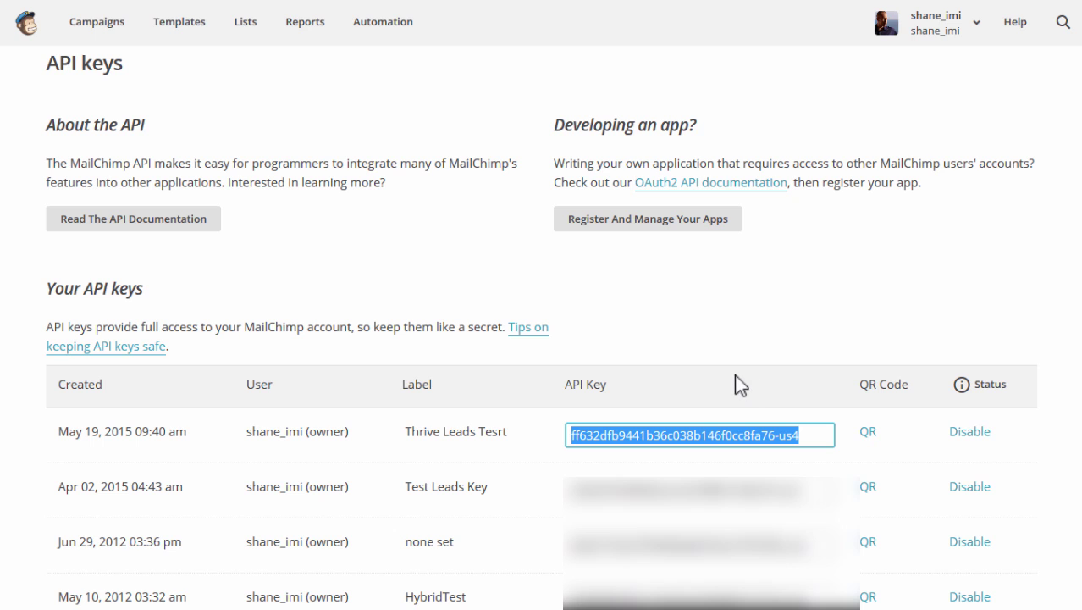
# Back in WordPress, paste the copied API key and save the Mailchimp connection.
pyautogui.hotkey('ctrl', 'Tab')
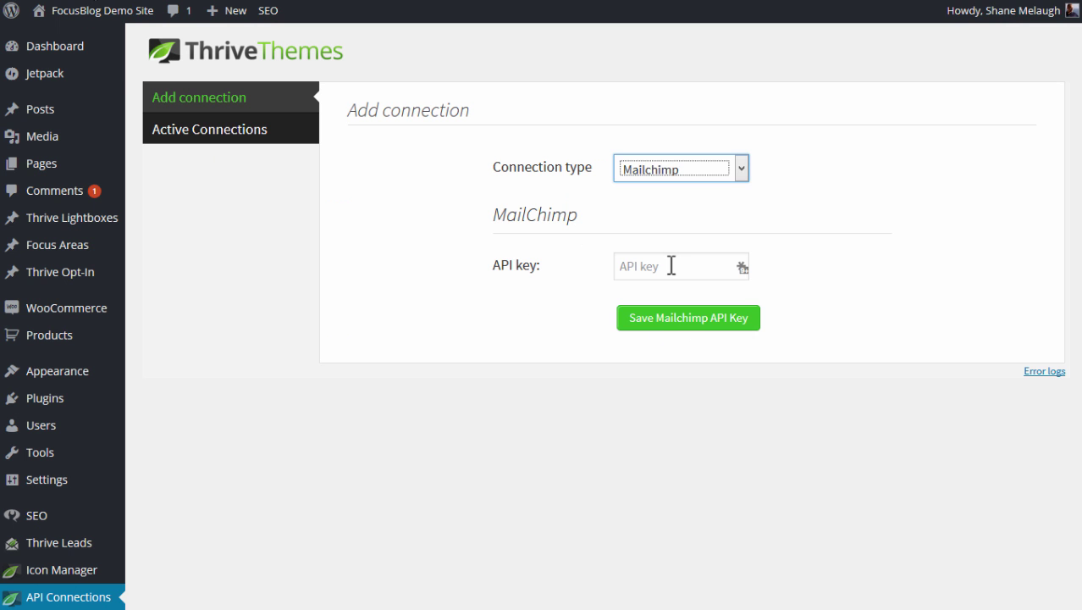
pyautogui.click(670, 265)
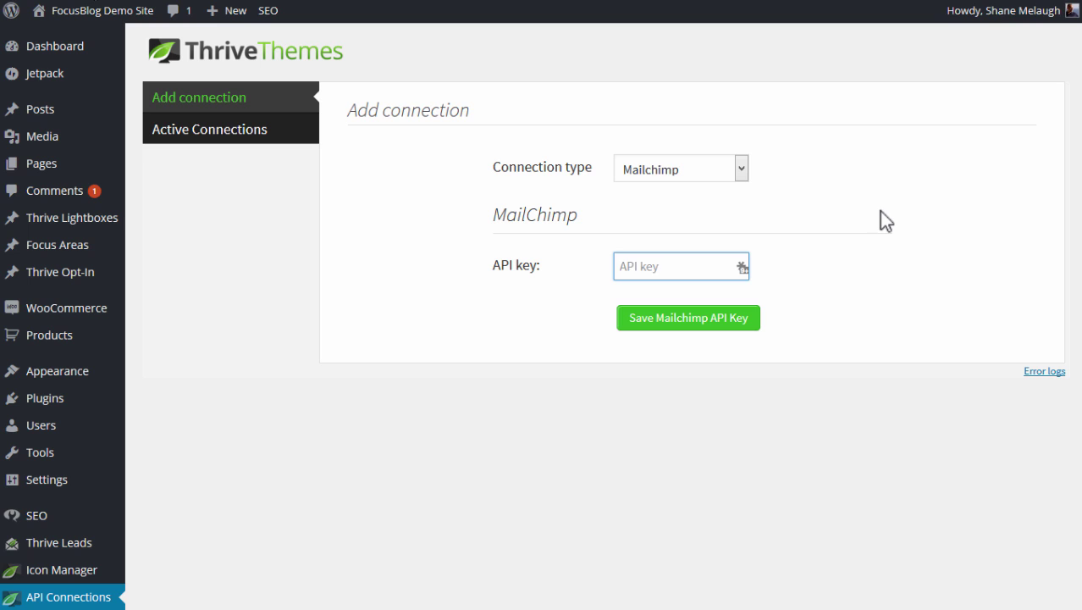
pyautogui.hotkey('ctrl', 'v')
pyautogui.click(661, 320)
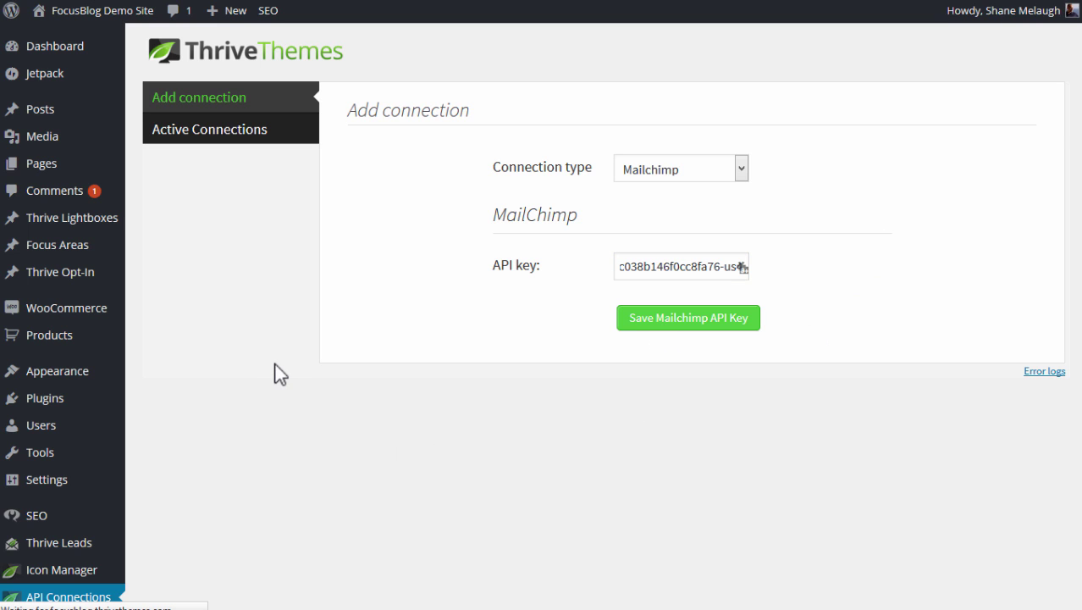
# Confirm the success message and check Mailchimp in the Active Connections list.
pyautogui.moveTo(159, 111); pyautogui.dragTo(326, 114)
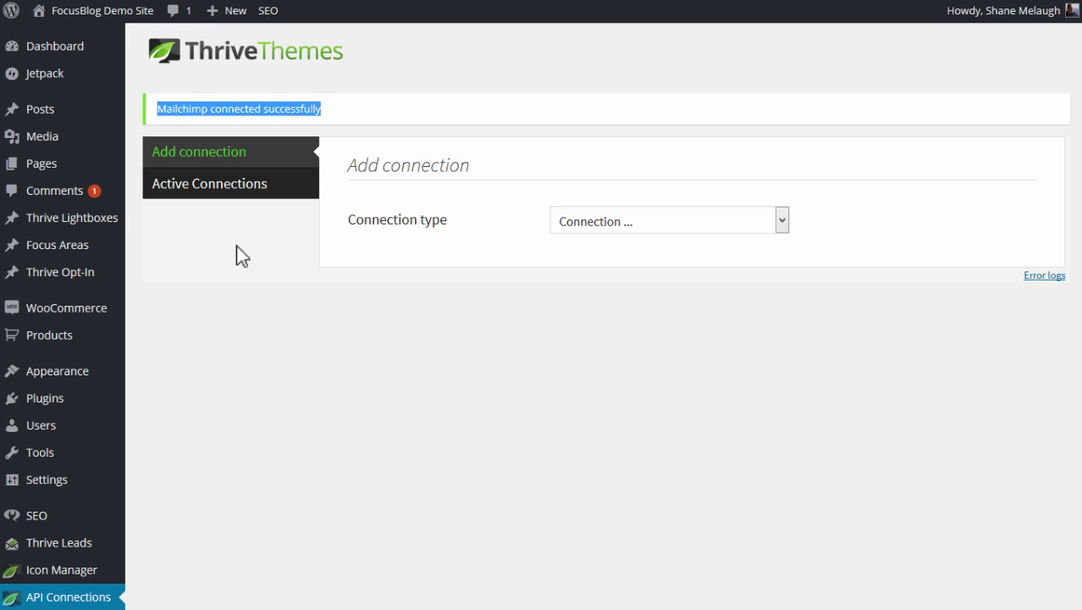
pyautogui.click(199, 192)
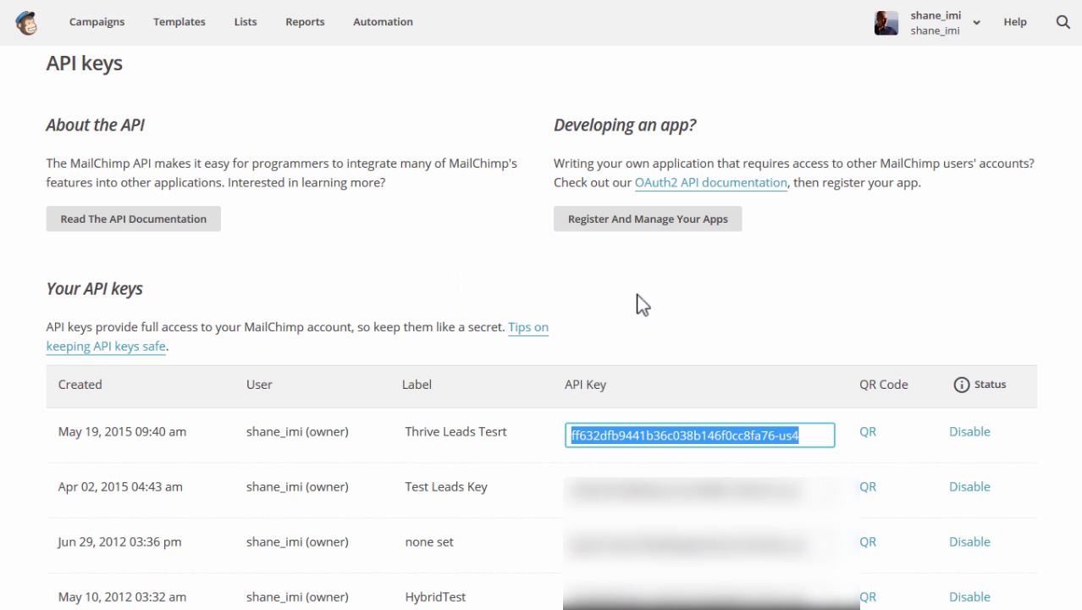
pyautogui.click(798, 340)
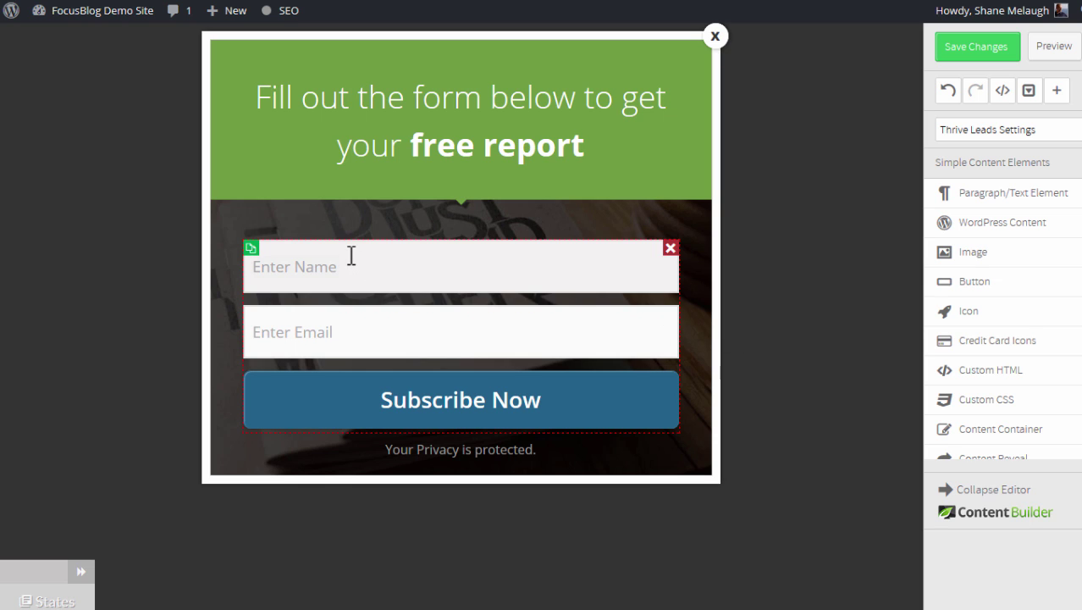
# From the opt-in form's Lead Generation options, start creating a new service connection.
pyautogui.click(478, 278)
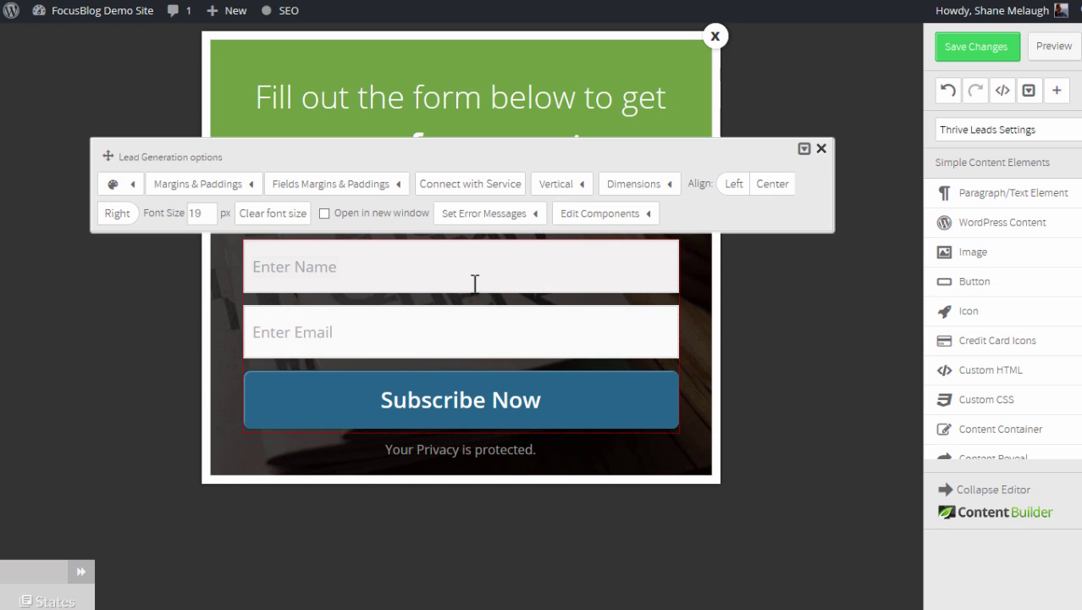
pyautogui.click(457, 185)
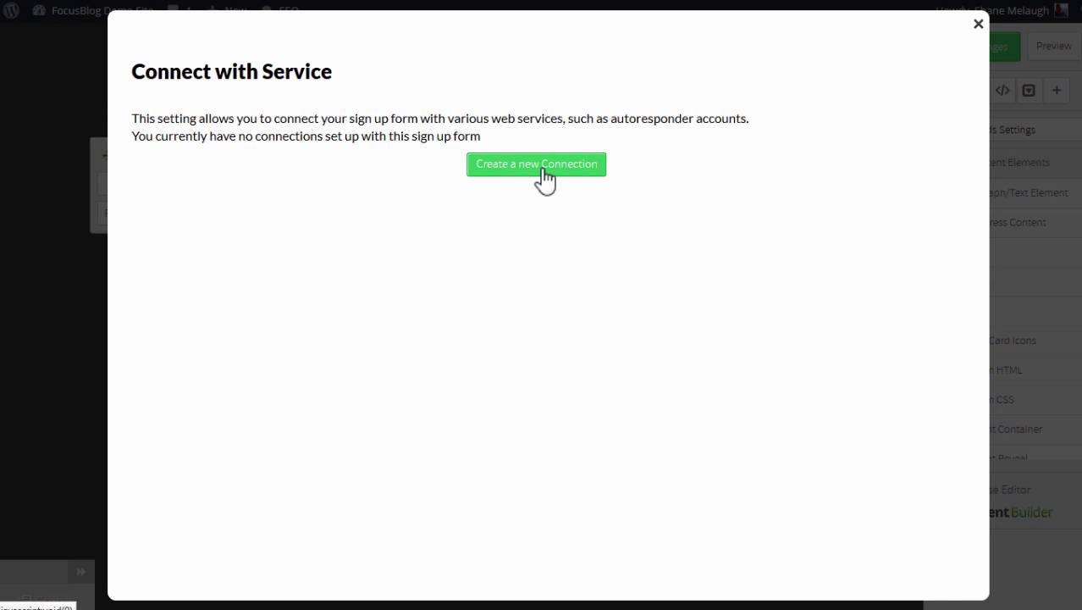
pyautogui.click(542, 169)
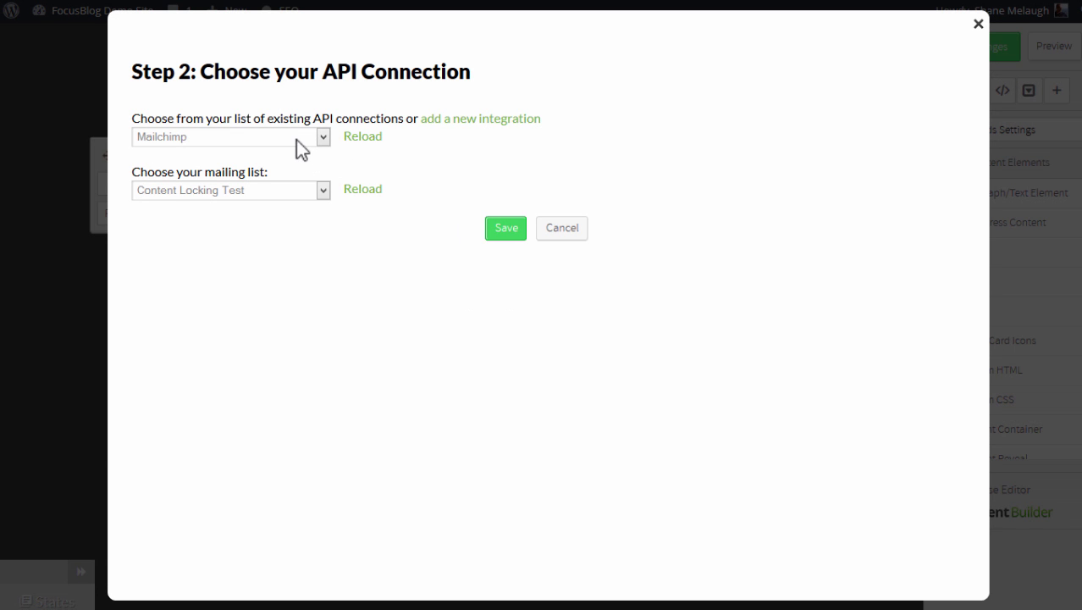
# Keep the Mailchimp API connection, choose the 'Test list 2' mailing list, and save.
pyautogui.click(306, 140)
pyautogui.click(309, 143)
pyautogui.click(246, 139)
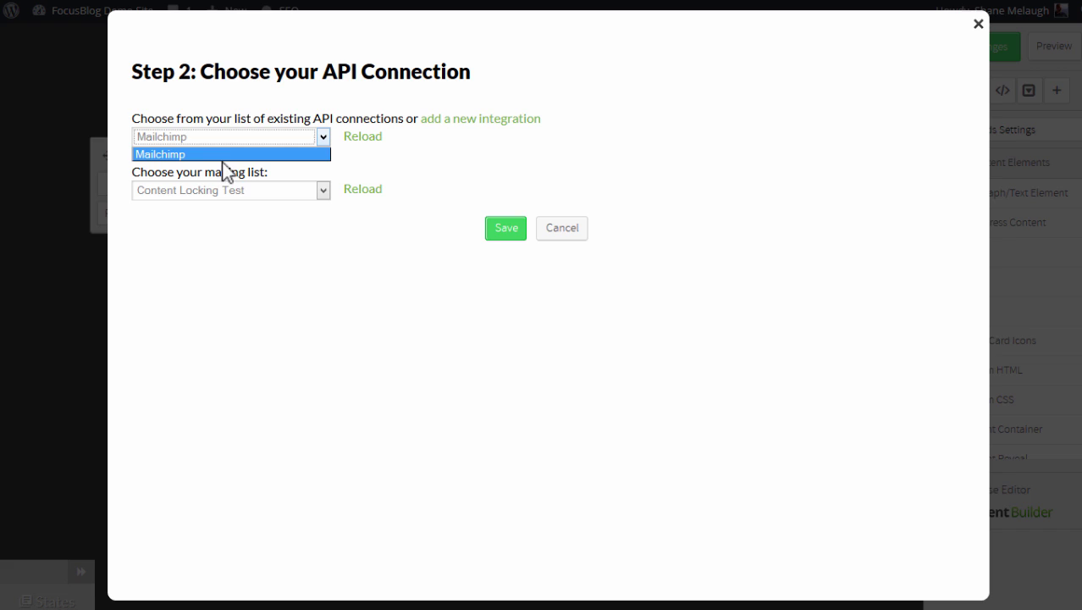
pyautogui.click(226, 156)
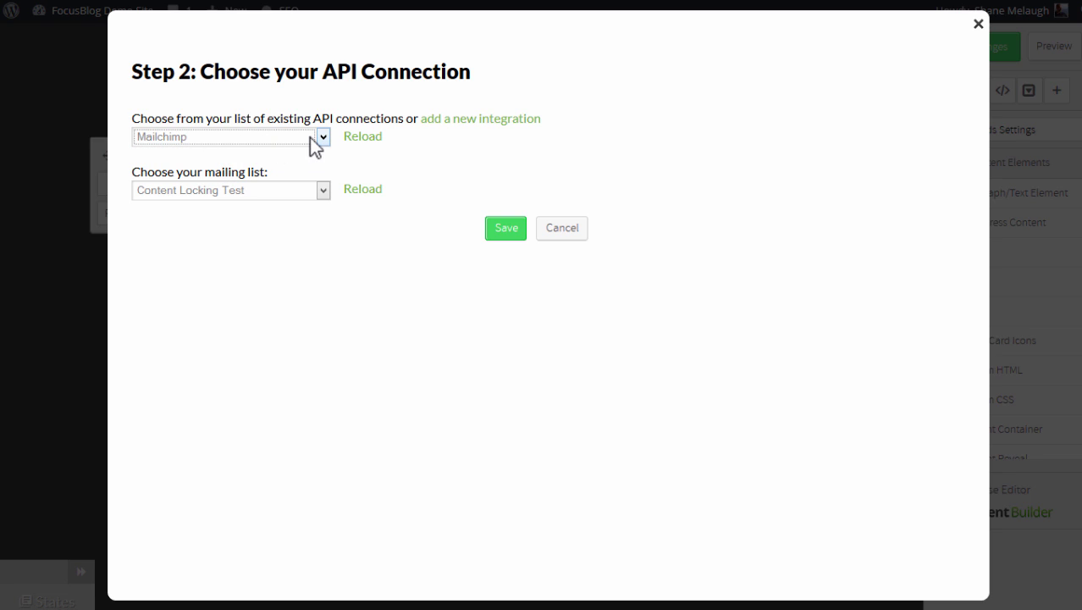
pyautogui.click(260, 191)
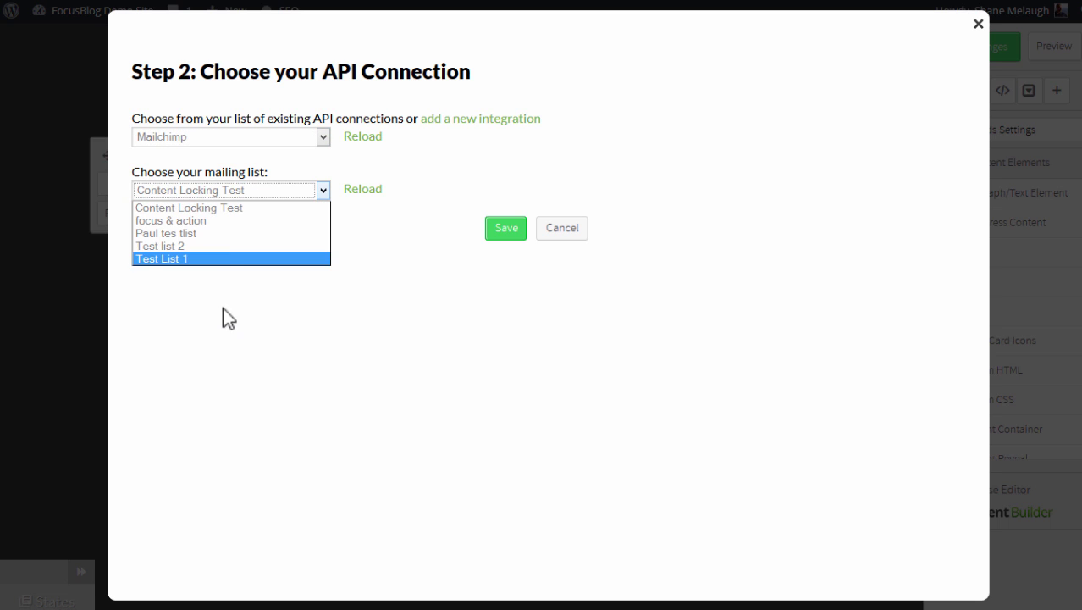
pyautogui.click(235, 271)
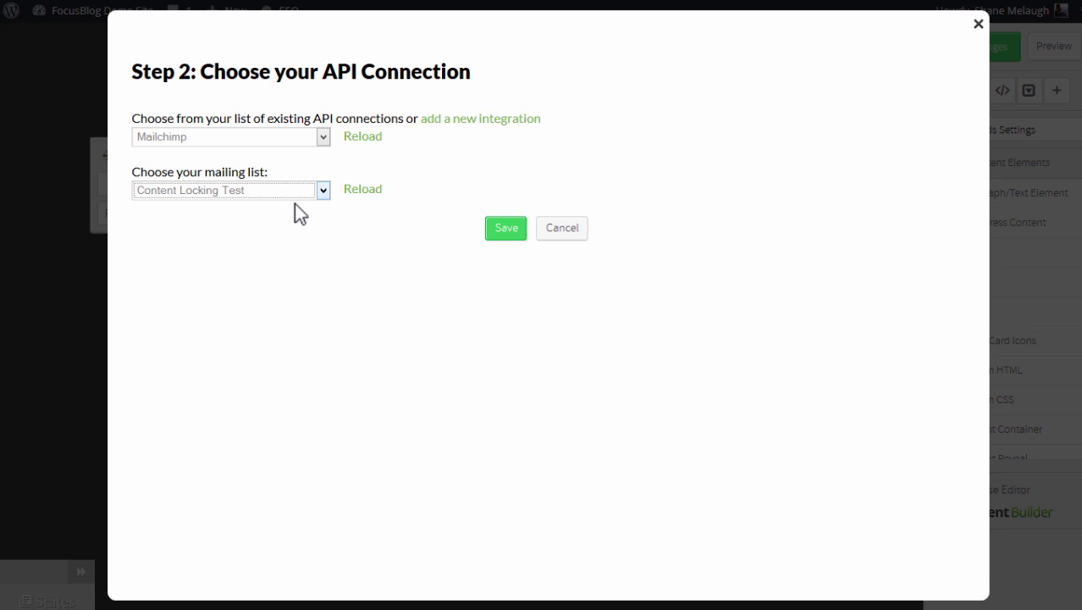
pyautogui.click(227, 190)
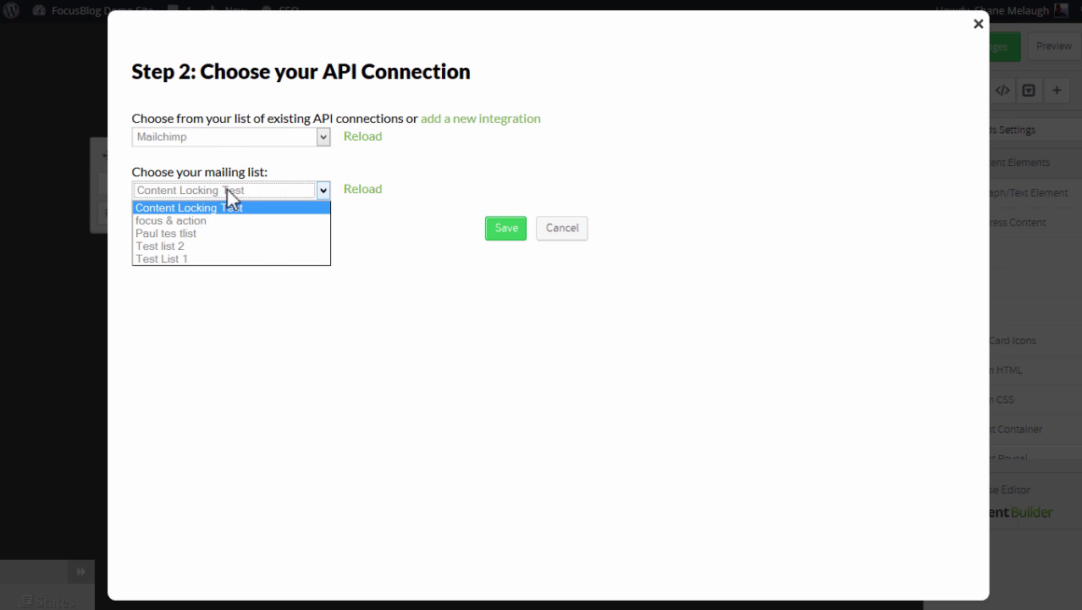
pyautogui.click(182, 247)
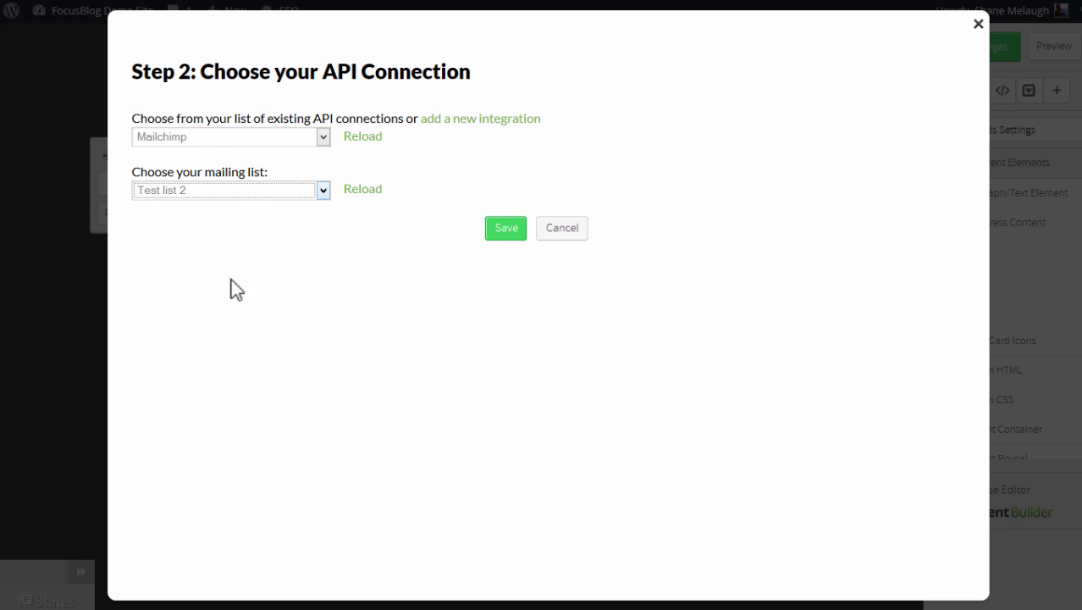
pyautogui.click(505, 233)
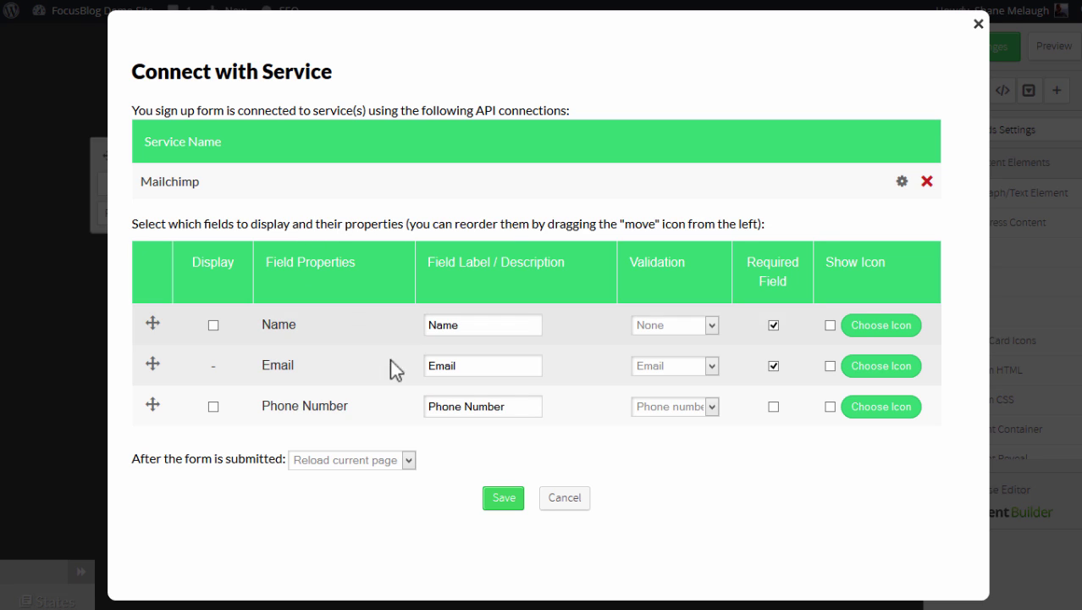
# Show the Name field alongside Email on the form, leaving Phone Number hidden.
pyautogui.click(214, 325)
pyautogui.moveTo(294, 366); pyautogui.dragTo(263, 365)
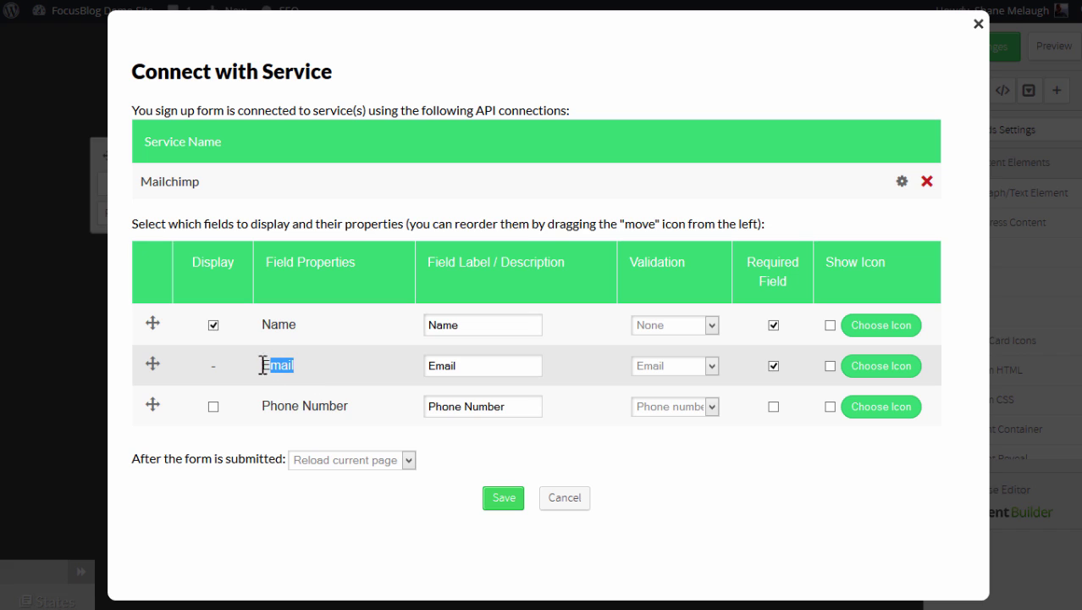
pyautogui.click(266, 373)
pyautogui.click(213, 408)
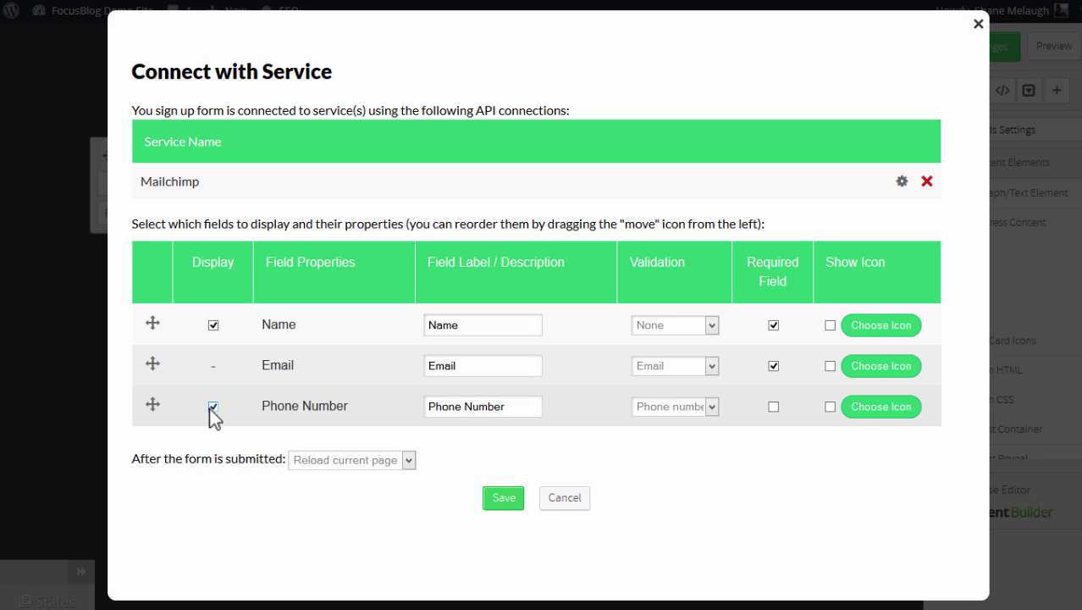
pyautogui.click(213, 407)
pyautogui.click(214, 325)
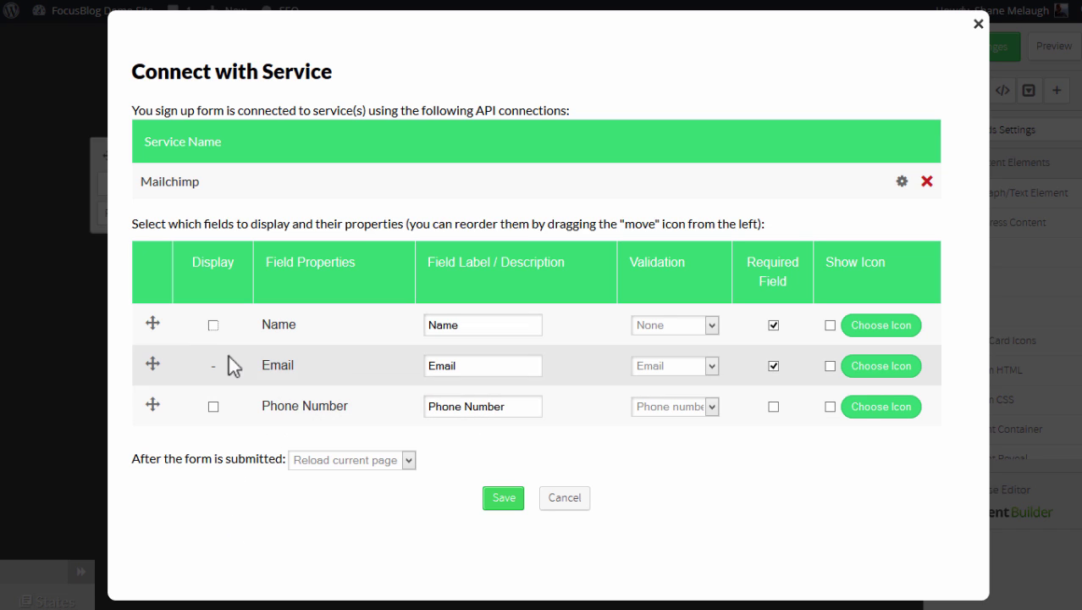
pyautogui.click(213, 325)
# Set the after-submission action to Redirect to URL and paste the thank-you page address.
pyautogui.click(410, 461)
pyautogui.click(407, 462)
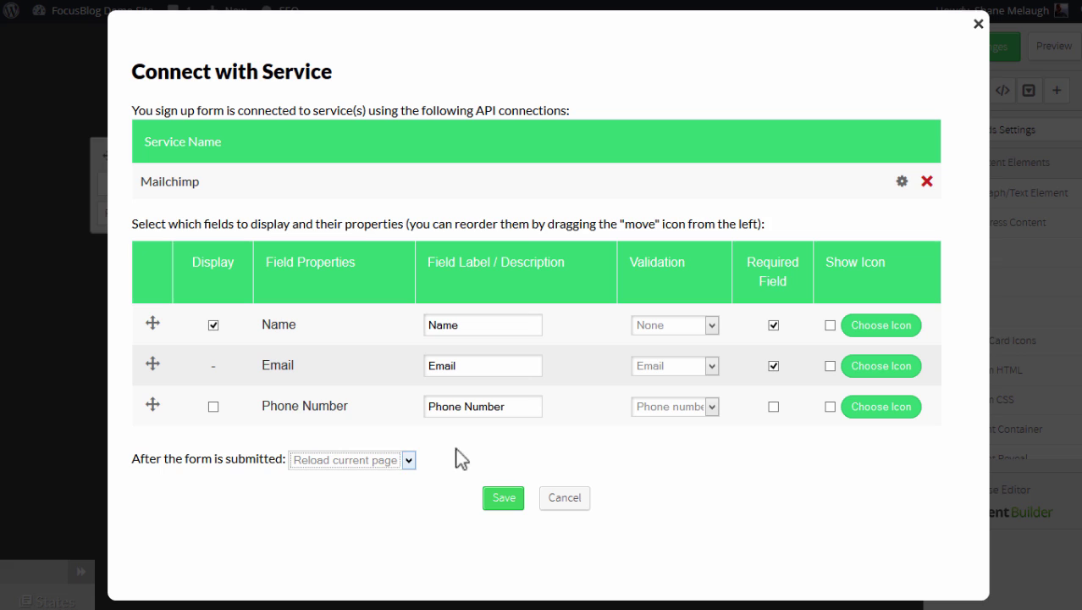
pyautogui.click(410, 460)
pyautogui.click(370, 480)
pyautogui.click(361, 480)
pyautogui.click(475, 457)
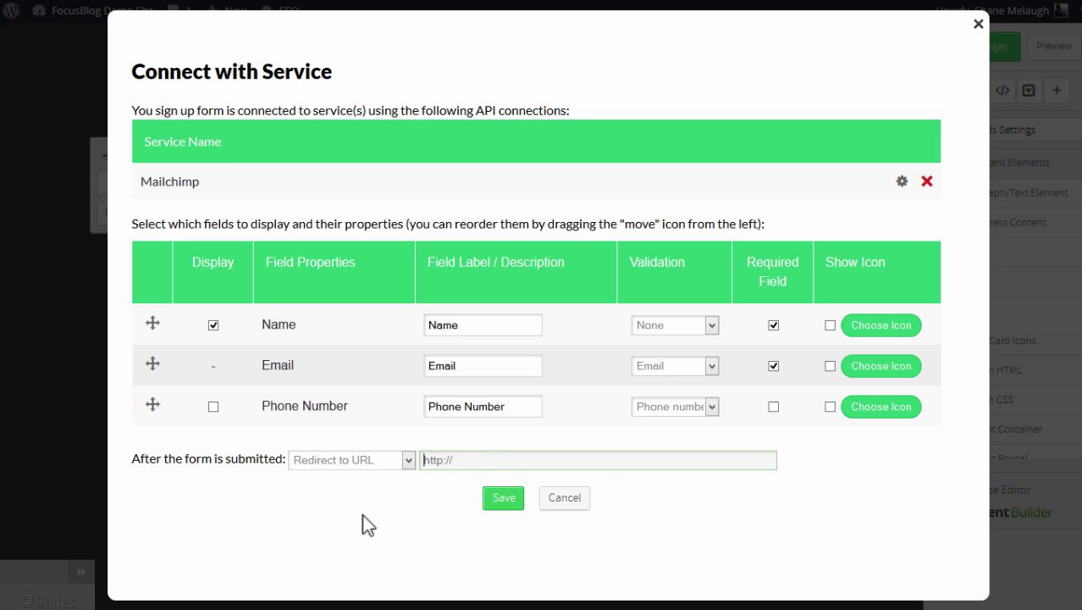
pyautogui.write('http://www.example-thank-you-url.com')
# Save the form's connection and field settings, then close the Lead Generation options panel.
pyautogui.click(500, 501)
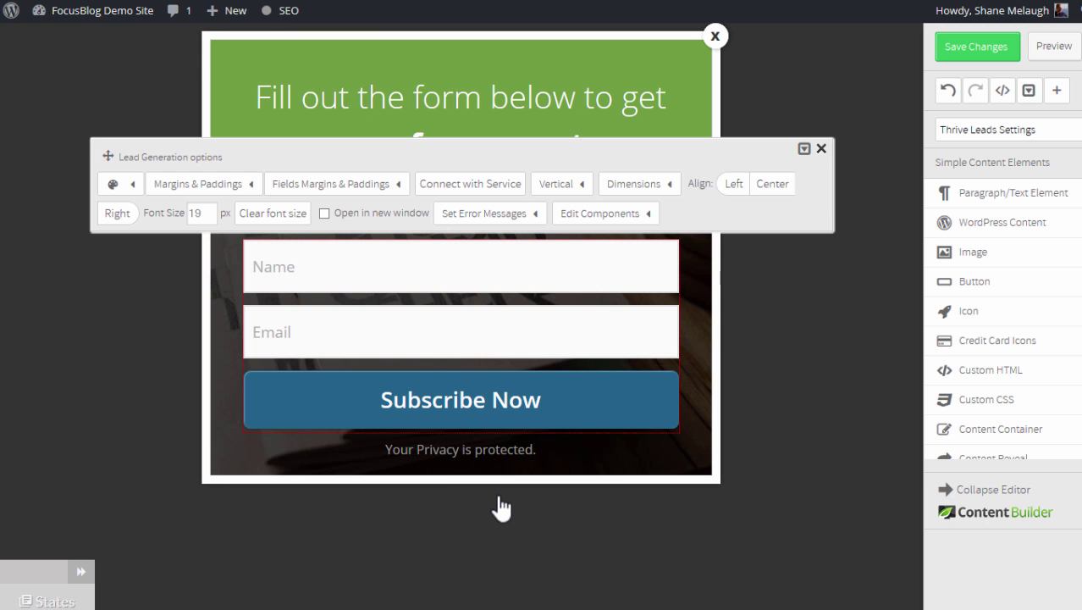
pyautogui.click(968, 51)
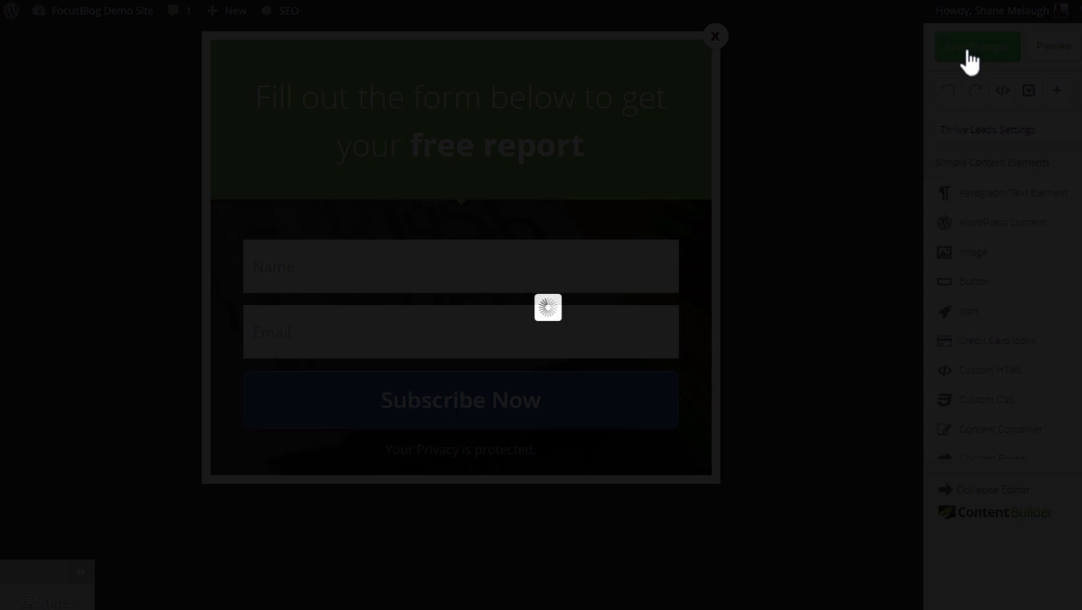